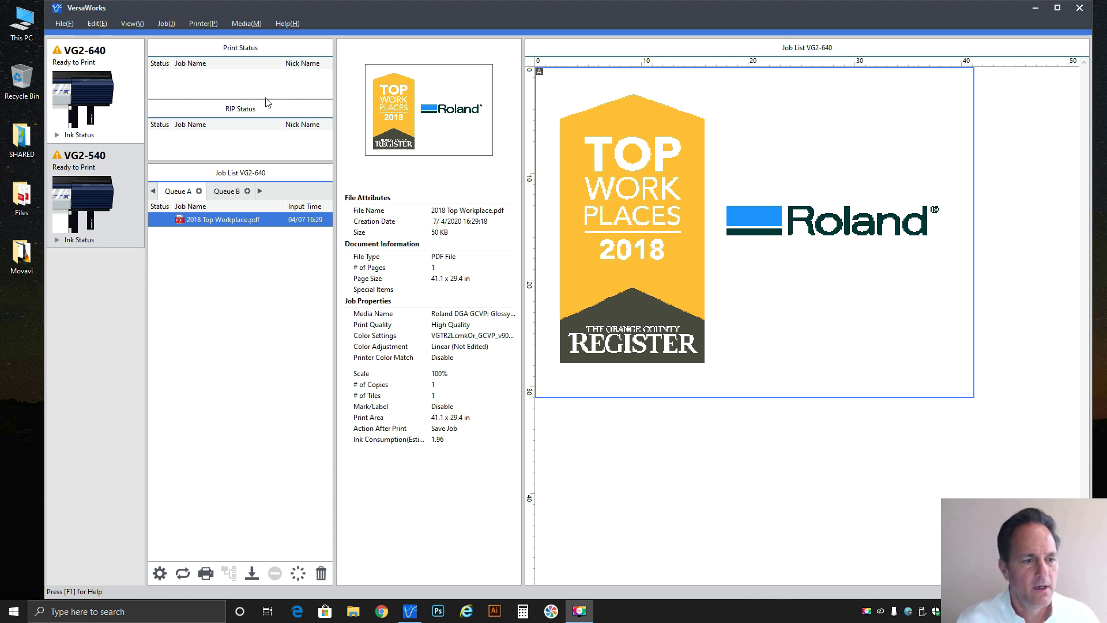
- Open Job Settings for 2018 Top Workplace.pdf and show its Clip and Tile options at 41.13 x 29.42 in
{"action": "left_click", "coordinate": [212, 222]}
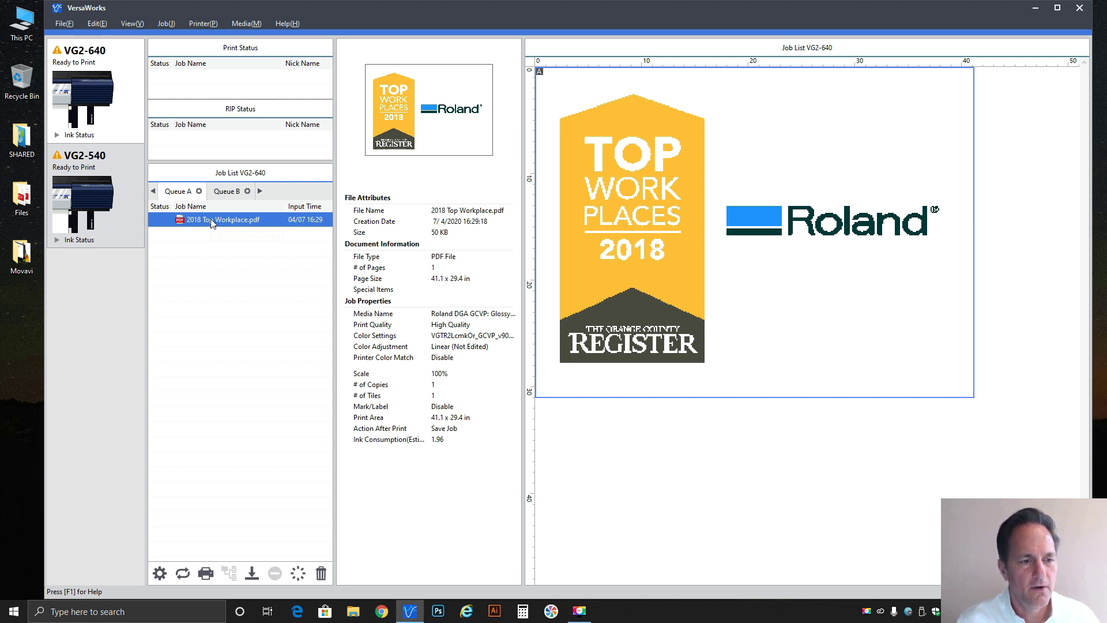
{"action": "left_click_drag", "start_coordinate": [213, 222], "coordinate": [286, 90]}
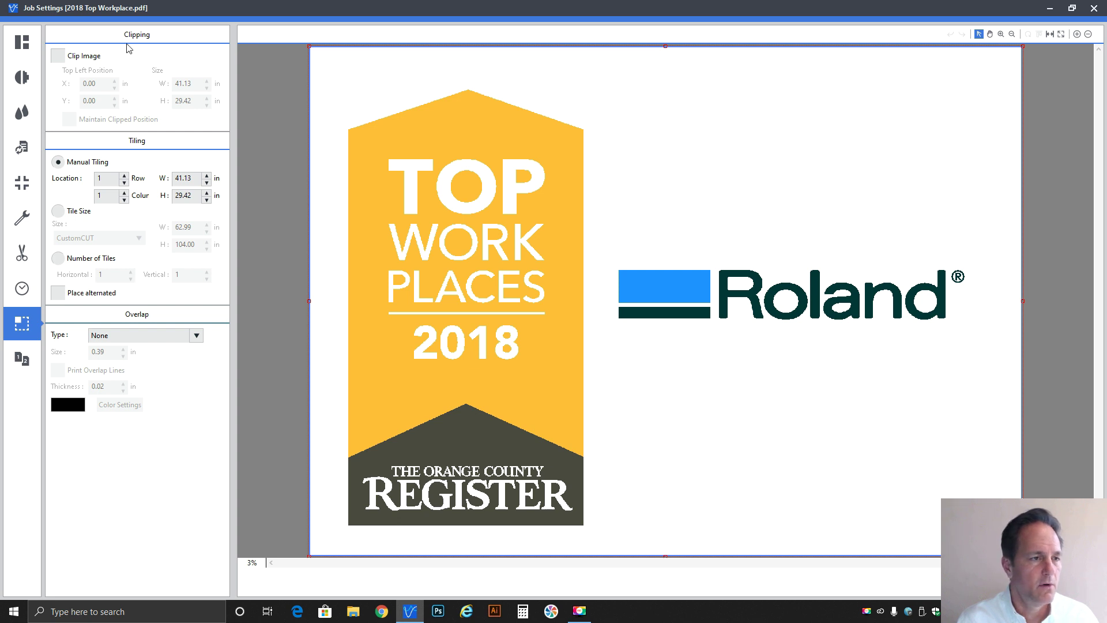
{"action": "left_click", "coordinate": [21, 45]}
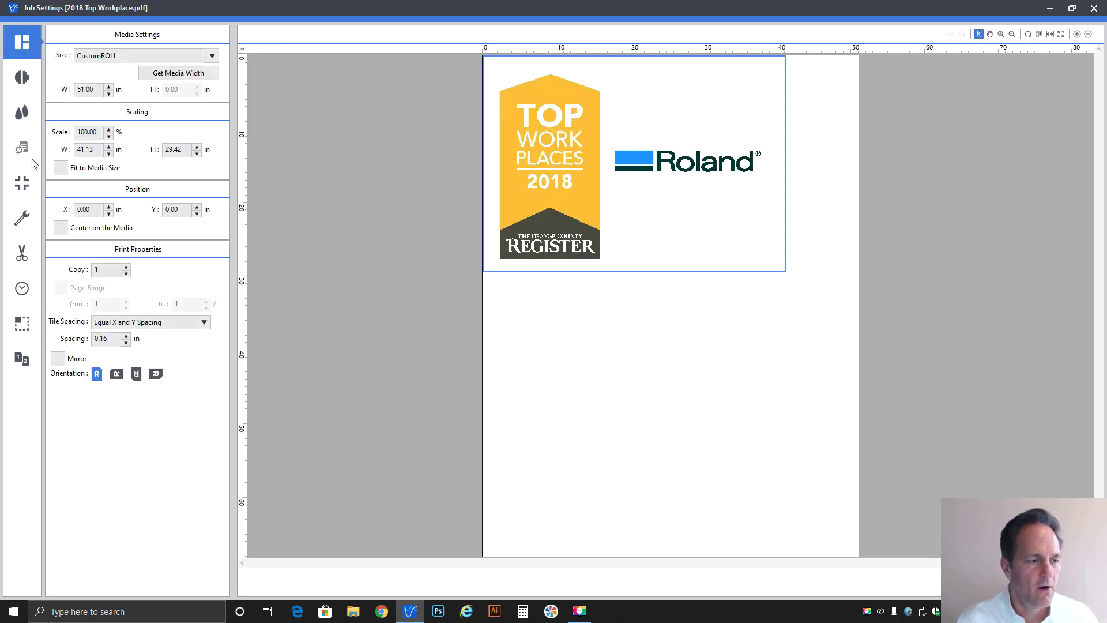
{"action": "left_click", "coordinate": [22, 330]}
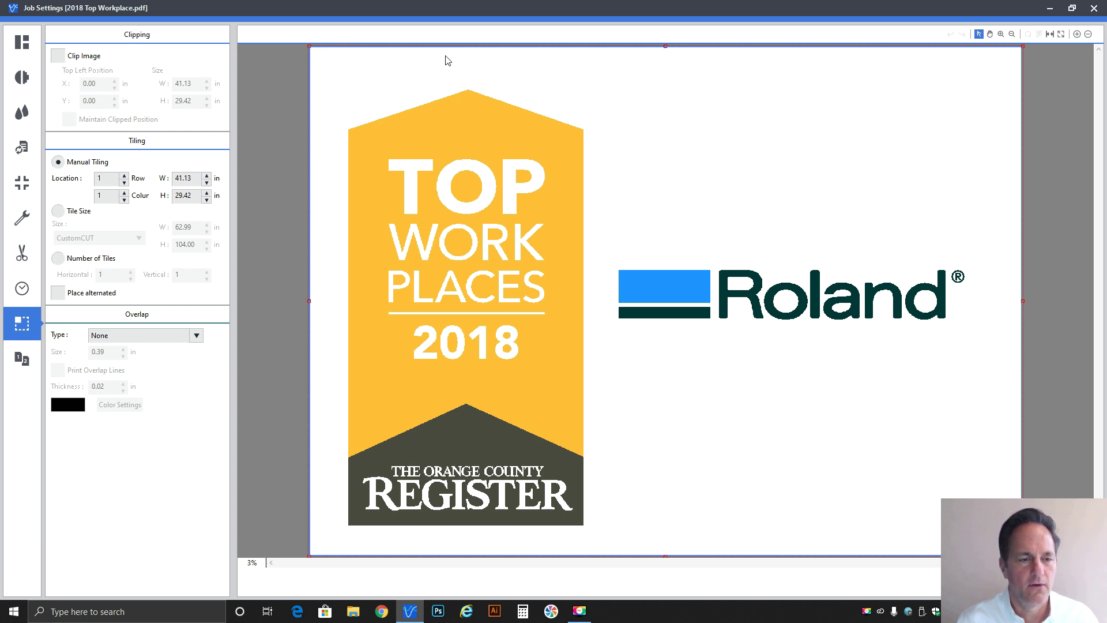
- Drag the clip corners inward to crop the margins to 36.32 x 25.93 in from 1.89, 2.16 in
{"action": "left_click_drag", "start_coordinate": [309, 46], "coordinate": [342, 83]}
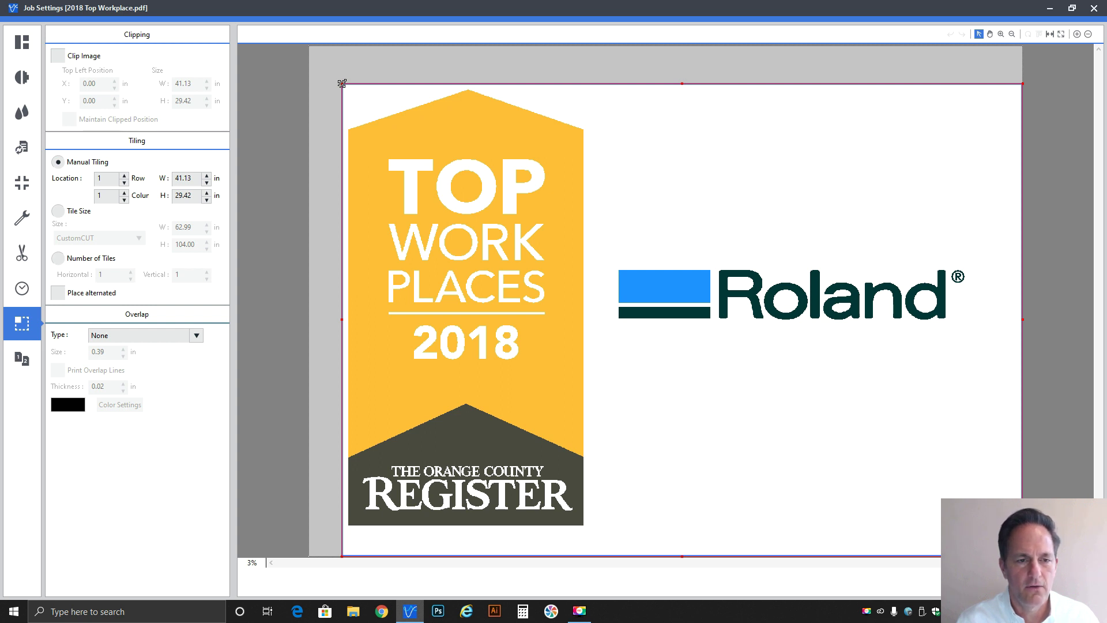
{"action": "left_click_drag", "start_coordinate": [342, 83], "coordinate": [342, 83]}
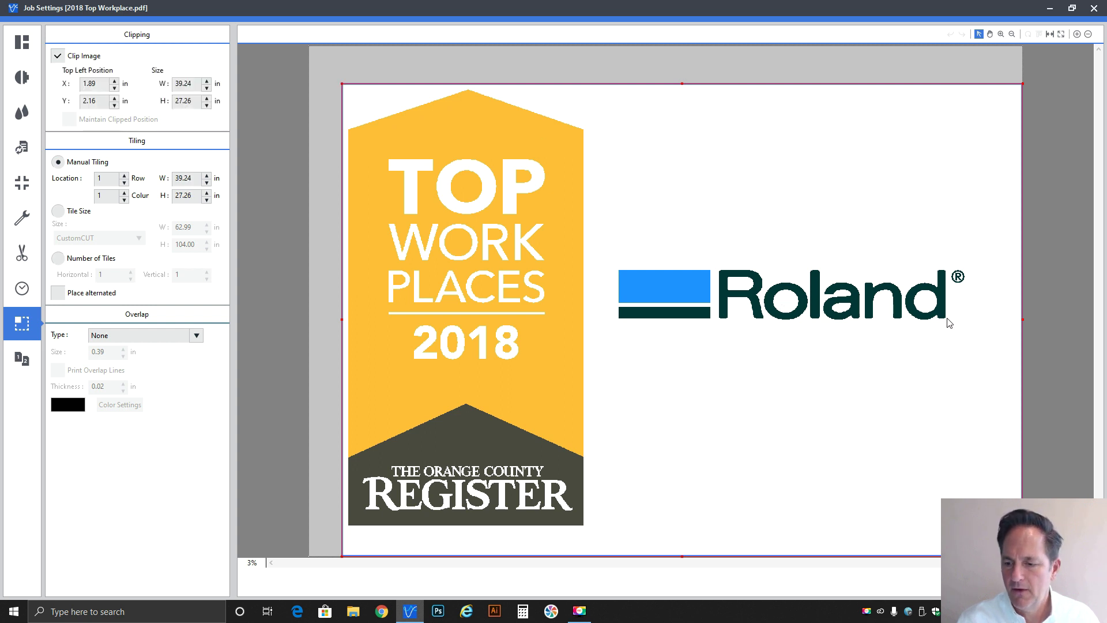
{"action": "left_click_drag", "start_coordinate": [1023, 556], "coordinate": [979, 532]}
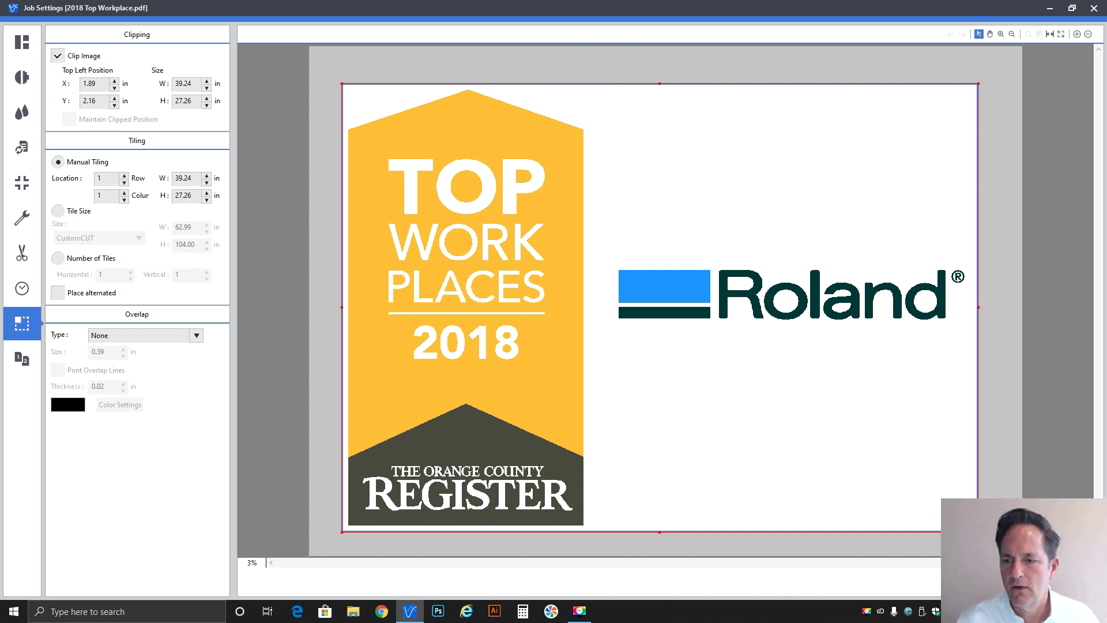
{"action": "left_click_drag", "start_coordinate": [979, 531], "coordinate": [972, 533]}
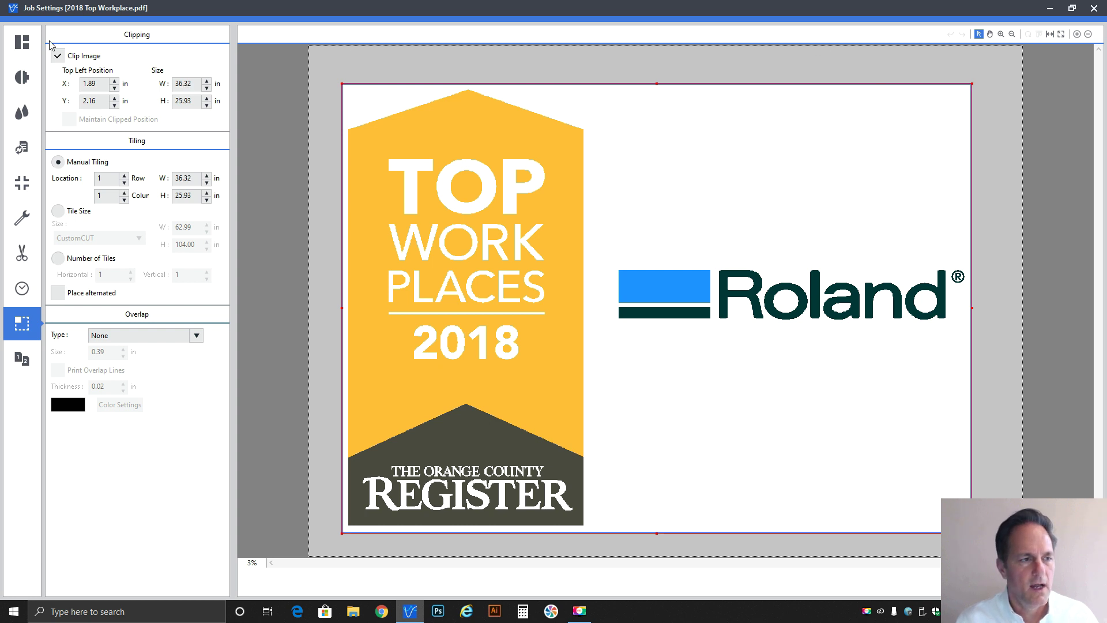
- Preview the clipped artwork on the 51 in roll, trying Fit to Media Size, then reverting to 100%
{"action": "left_click", "coordinate": [21, 42]}
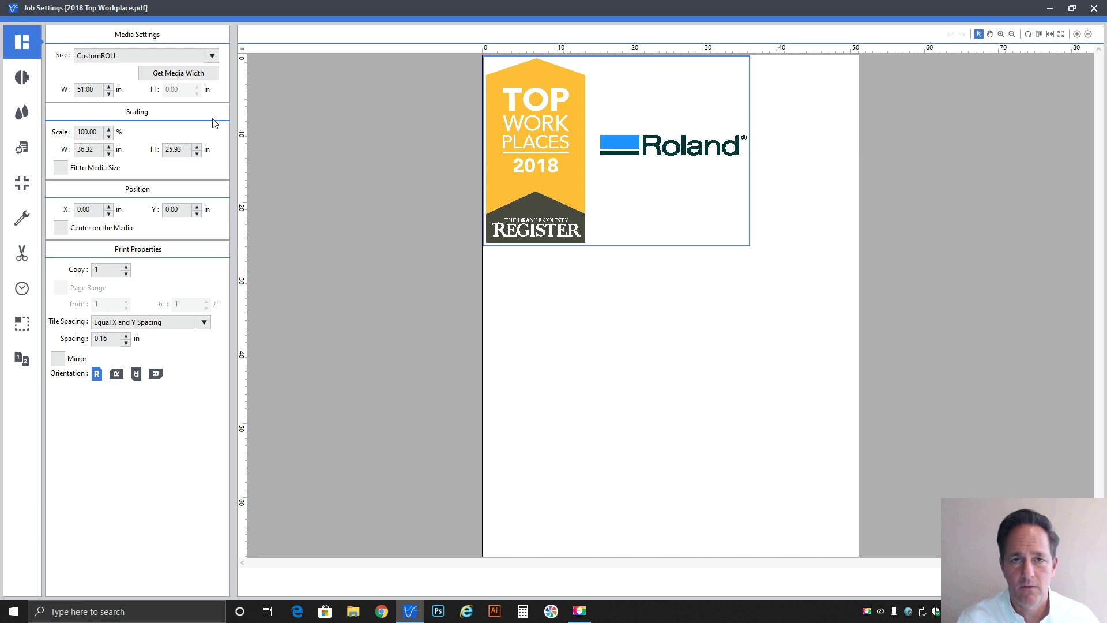
{"action": "left_click", "coordinate": [100, 170]}
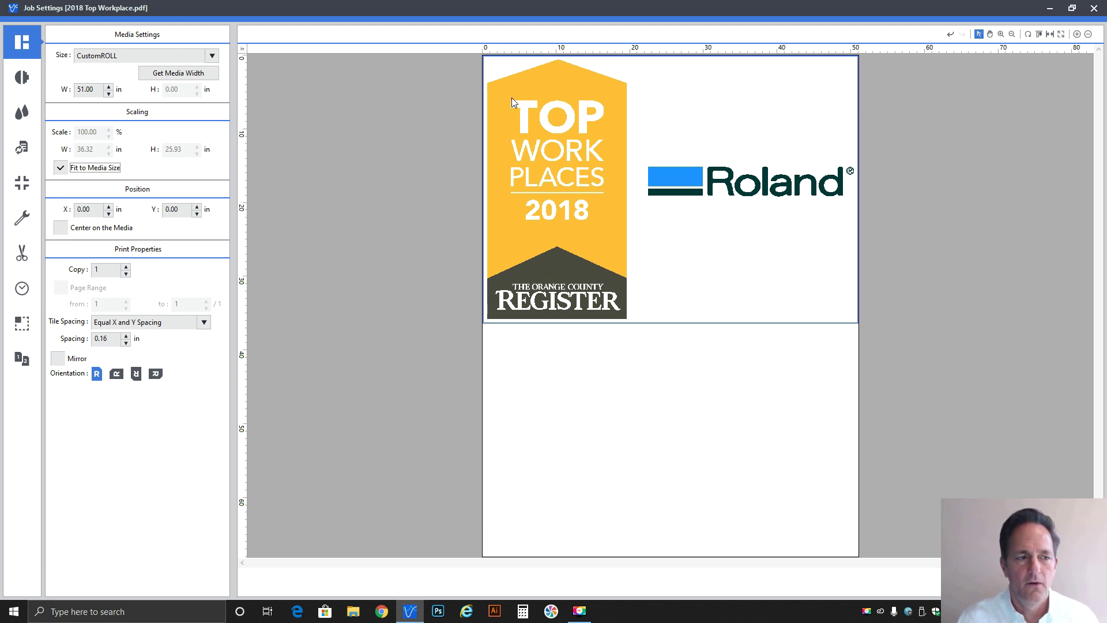
{"action": "left_click", "coordinate": [105, 164]}
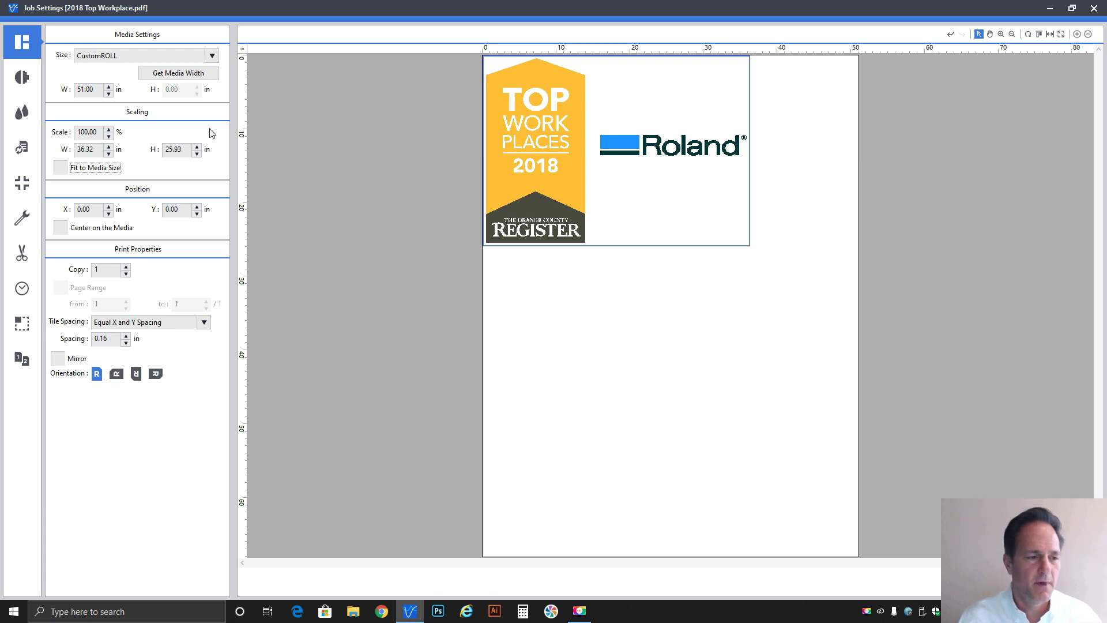
- Pull the clip's right edge left so only the 14.3 x 25.9 in badge remains
{"action": "left_click", "coordinate": [23, 327]}
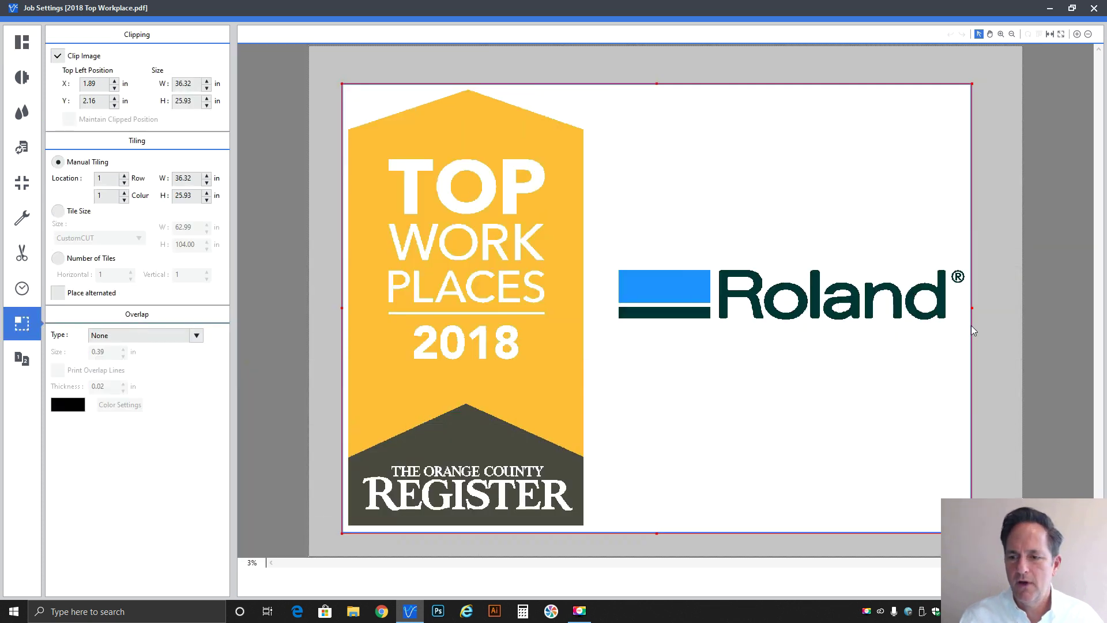
{"action": "left_click_drag", "start_coordinate": [973, 308], "coordinate": [590, 306]}
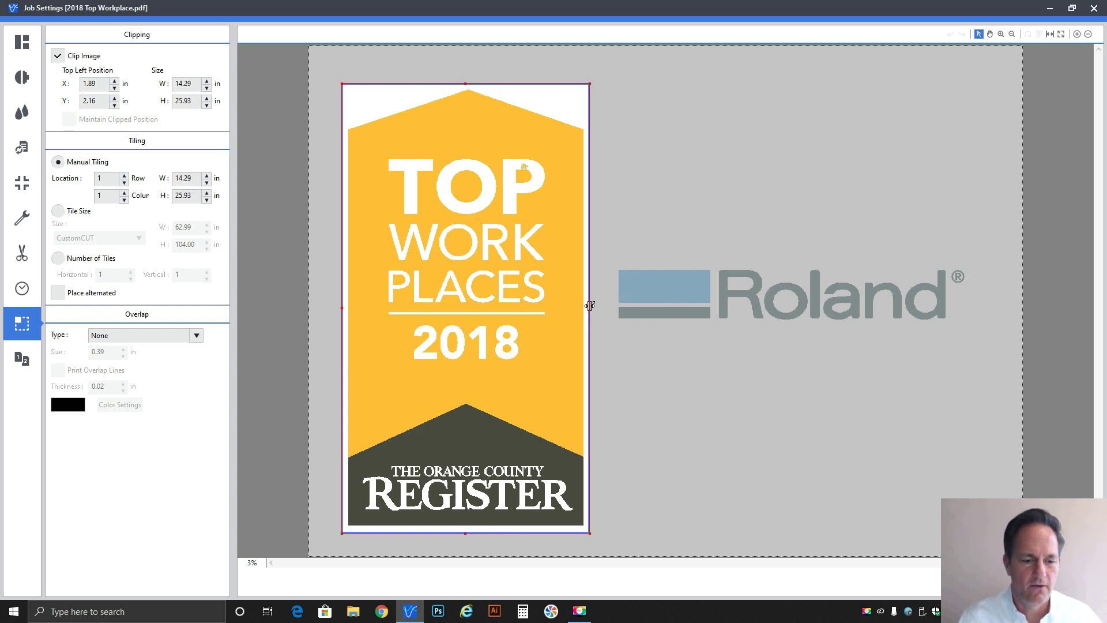
{"action": "left_click", "coordinate": [30, 44]}
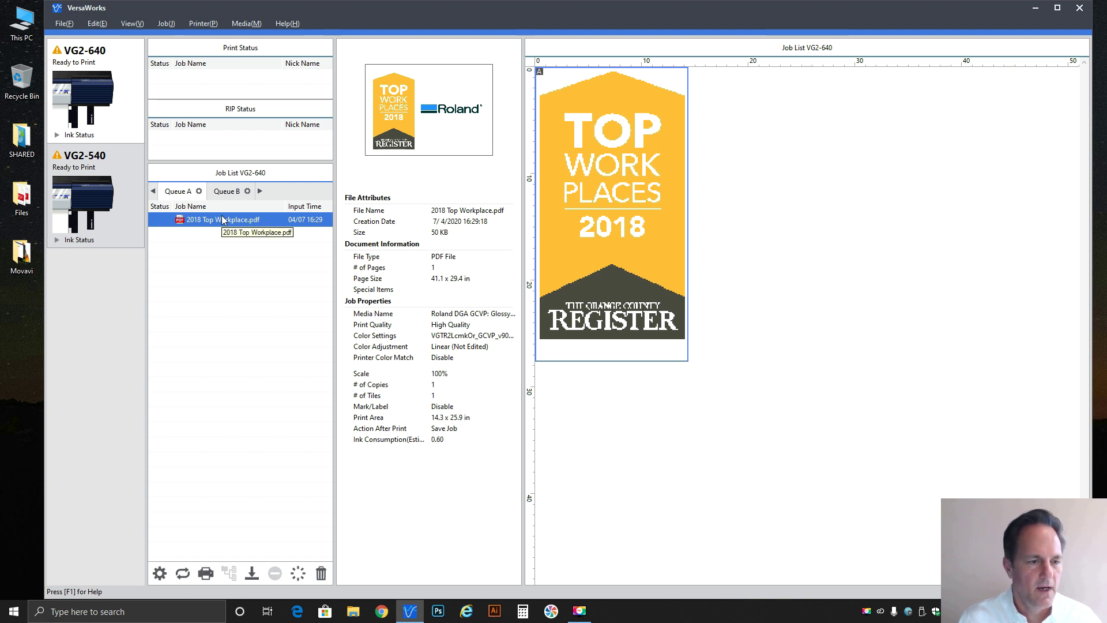
- Save the badge job to the Desktop as 2018 Top Workplace.vw
{"action": "left_click", "coordinate": [252, 574]}
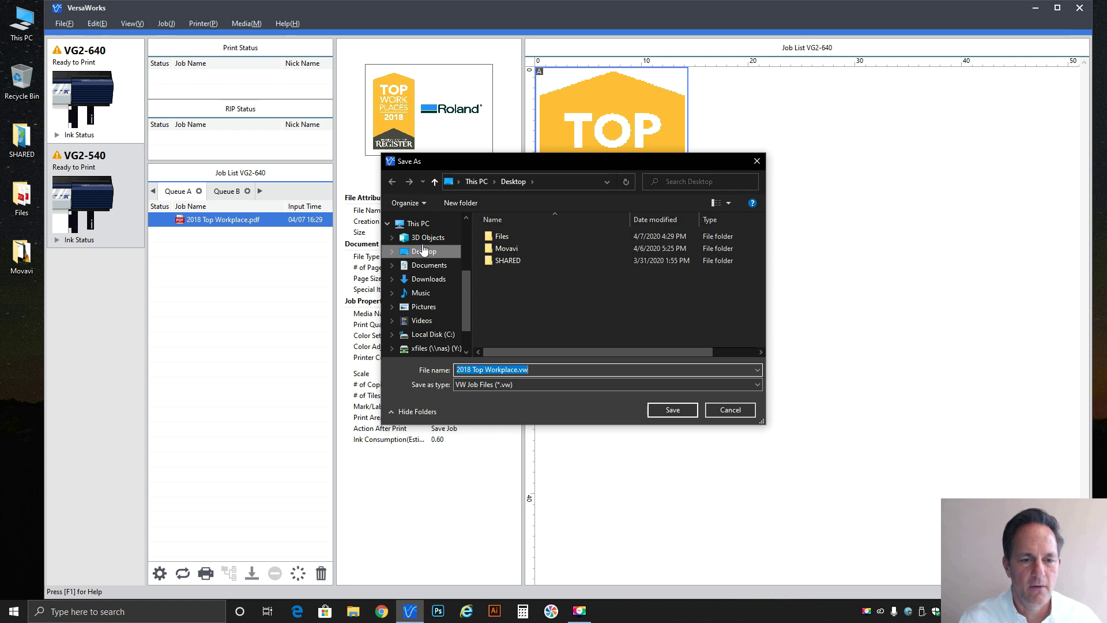
{"action": "left_click", "coordinate": [427, 238]}
{"action": "left_click", "coordinate": [438, 253]}
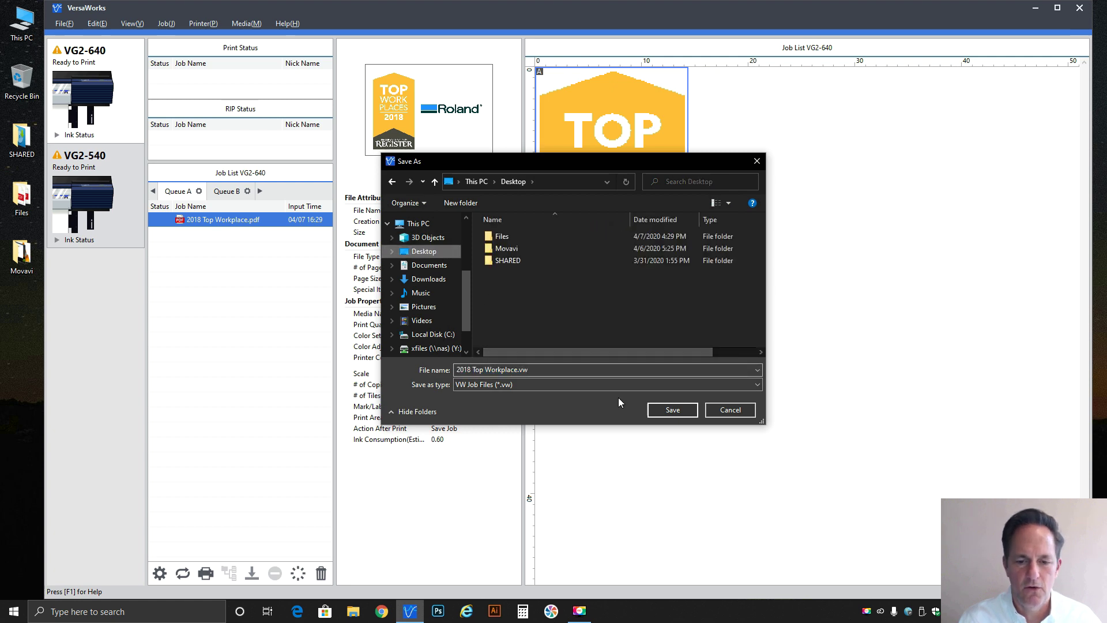
{"action": "left_click", "coordinate": [672, 410]}
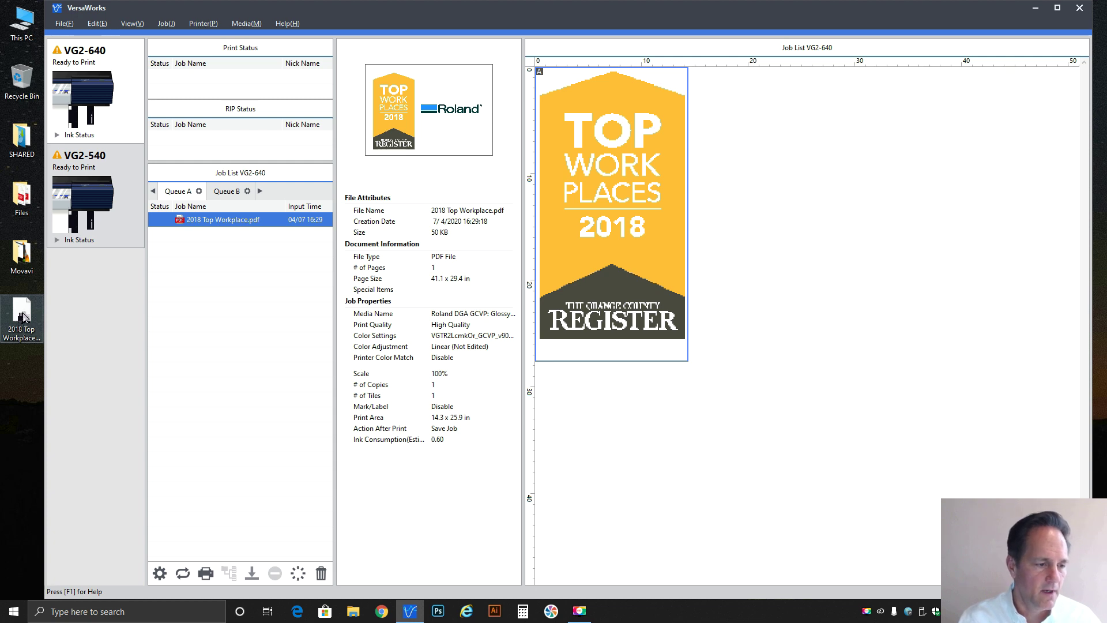
- Import the saved .vw file into Queue A and open the new copy's clipping settings
{"action": "left_click_drag", "start_coordinate": [22, 316], "coordinate": [180, 272]}
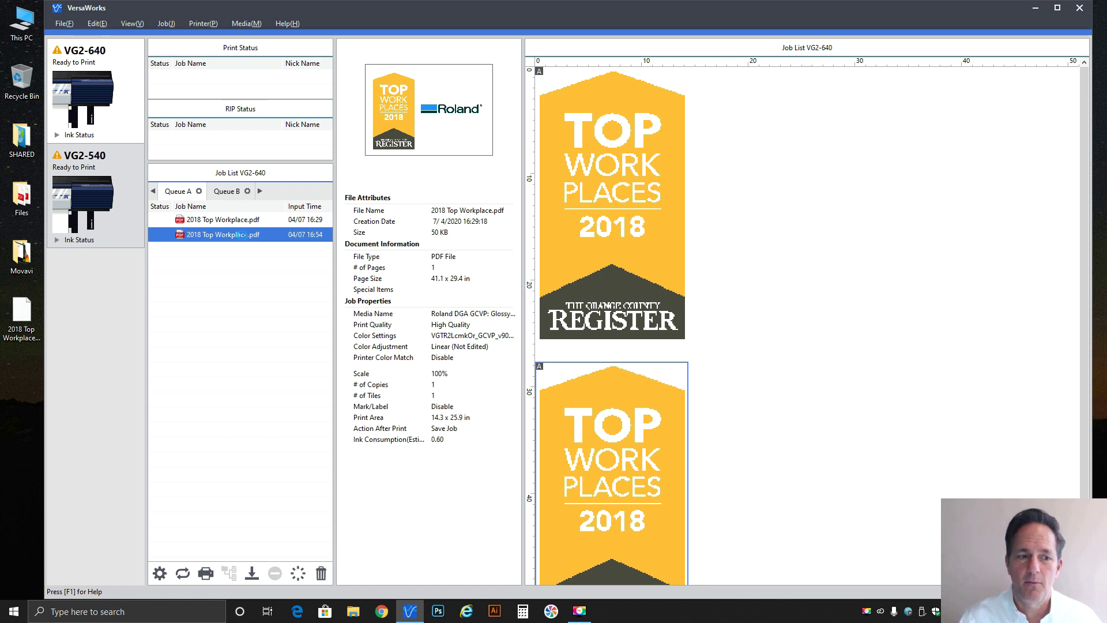
{"action": "double_click", "coordinate": [269, 233]}
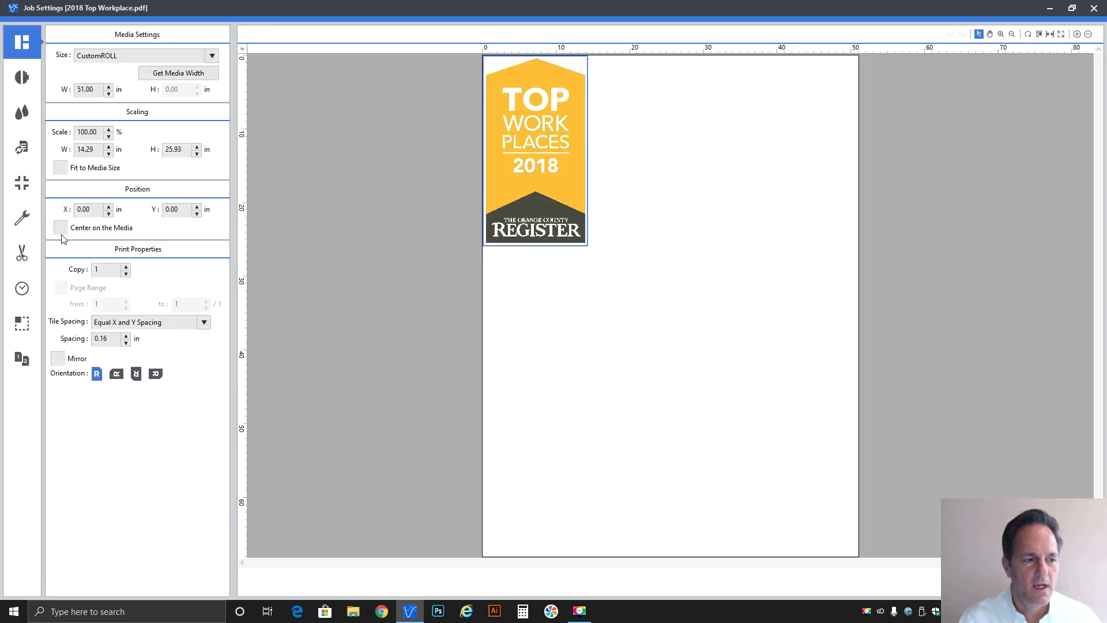
{"action": "left_click", "coordinate": [22, 323]}
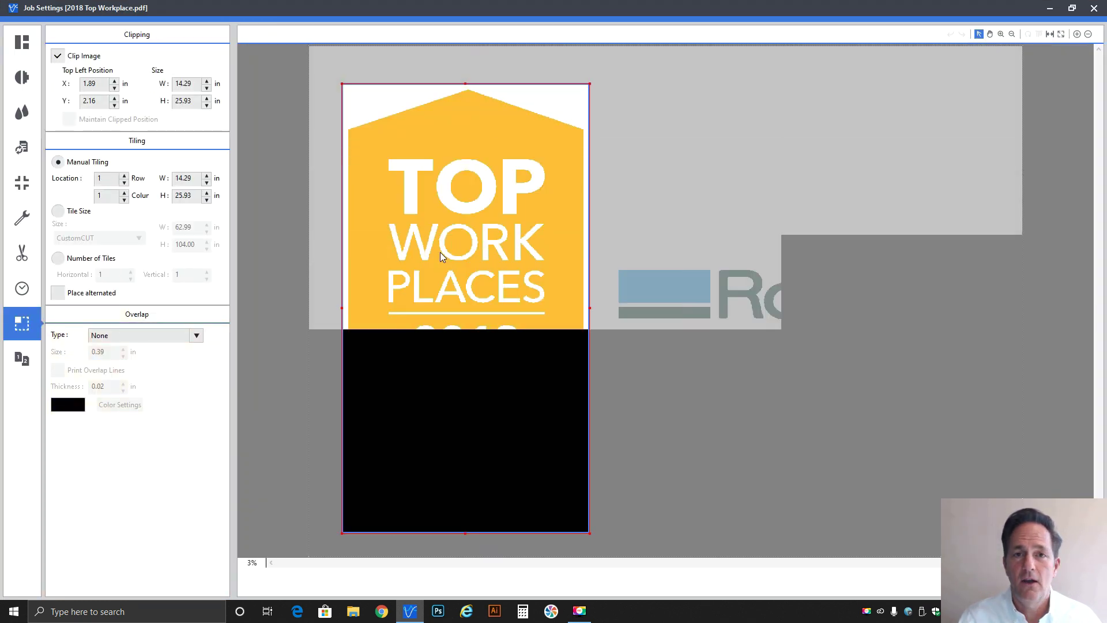
- Adjust the second copy's clip edges to enclose only the Roland logo, 20.63 x 3.52 in
{"action": "left_click_drag", "start_coordinate": [590, 306], "coordinate": [972, 297]}
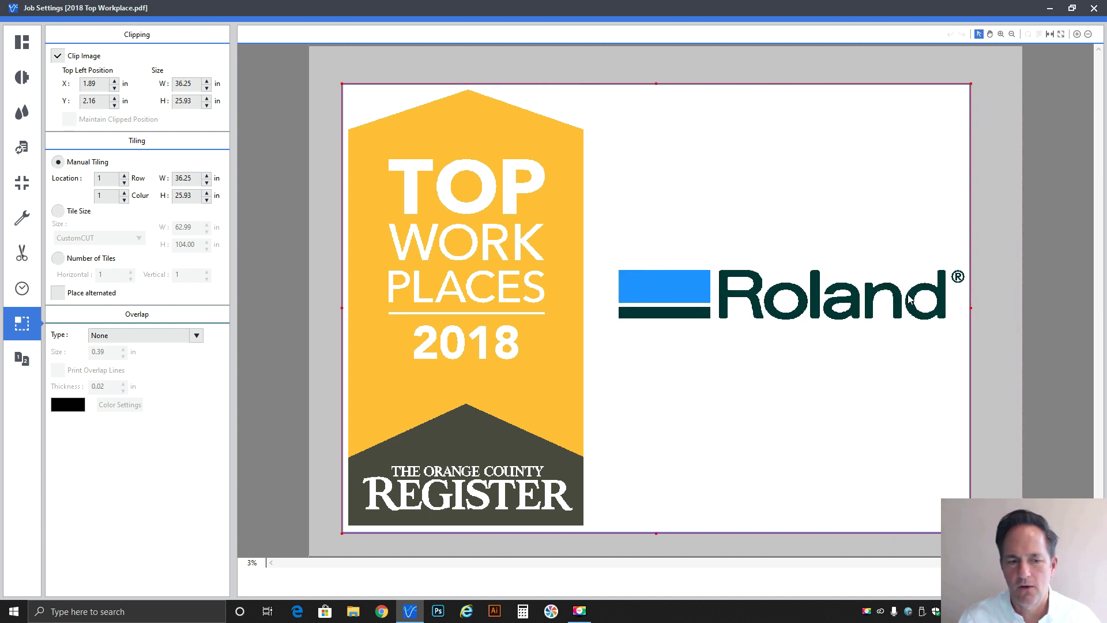
{"action": "left_click_drag", "start_coordinate": [342, 307], "coordinate": [613, 309]}
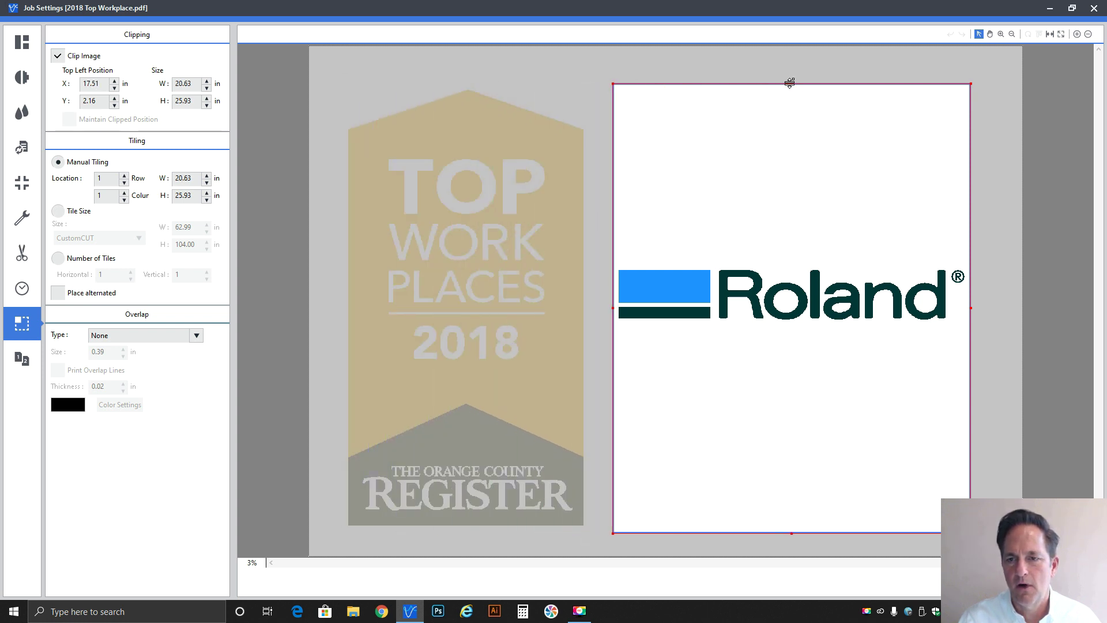
{"action": "left_click_drag", "start_coordinate": [790, 83], "coordinate": [800, 263]}
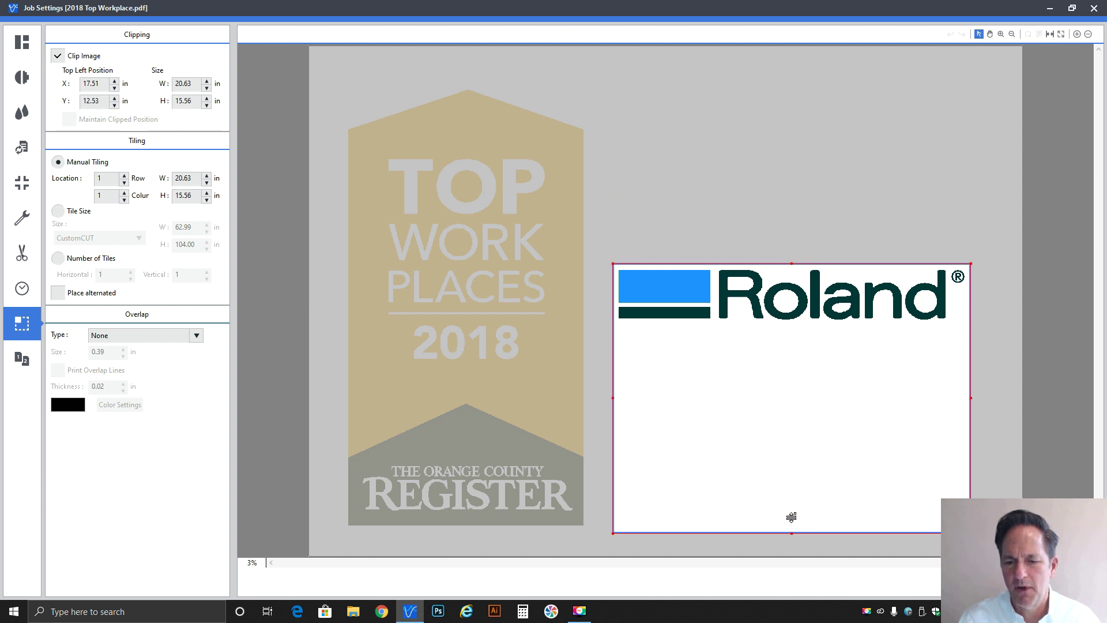
{"action": "left_click_drag", "start_coordinate": [791, 517], "coordinate": [778, 324]}
{"action": "left_click", "coordinate": [33, 38]}
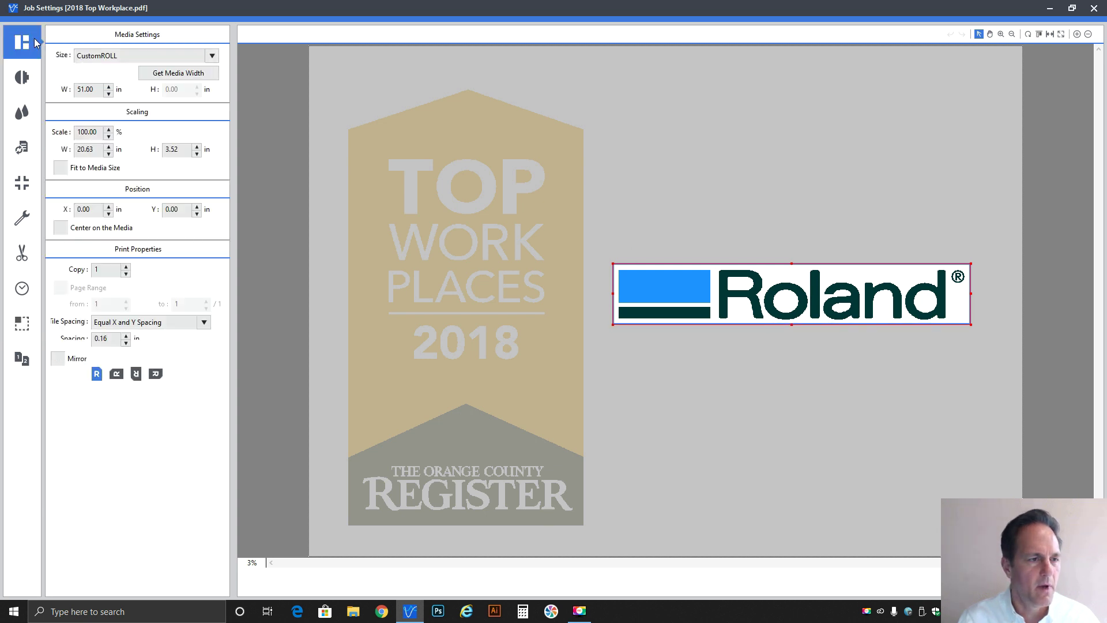
- Scale the Roland logo job to 200%, making it 41.3 x 7.0 in
{"action": "double_click", "coordinate": [96, 130]}
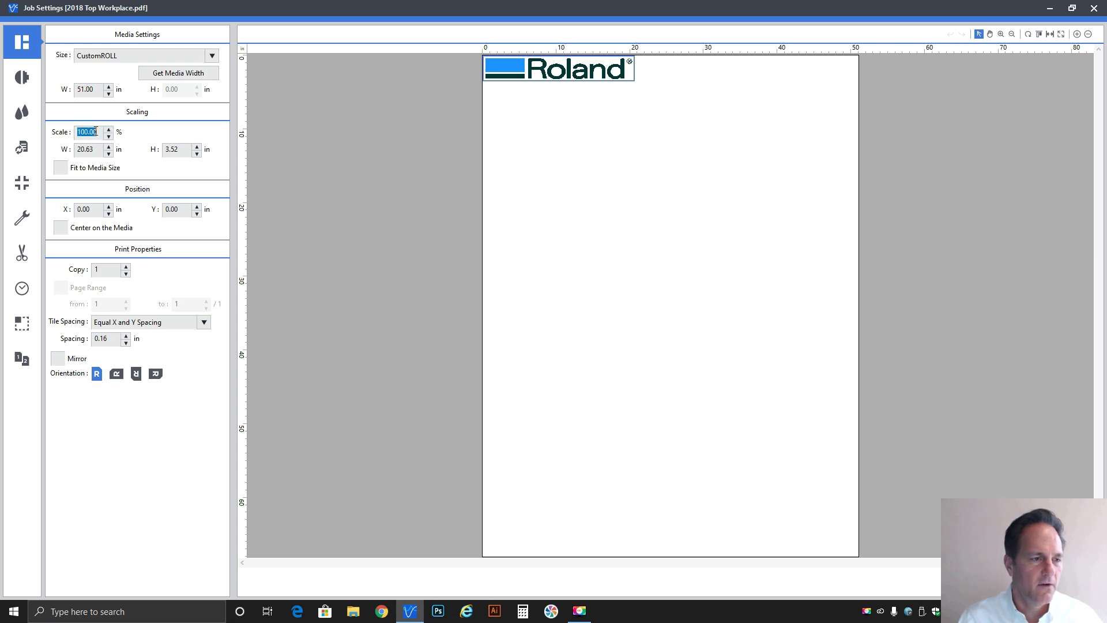
{"action": "type", "text": "200"}
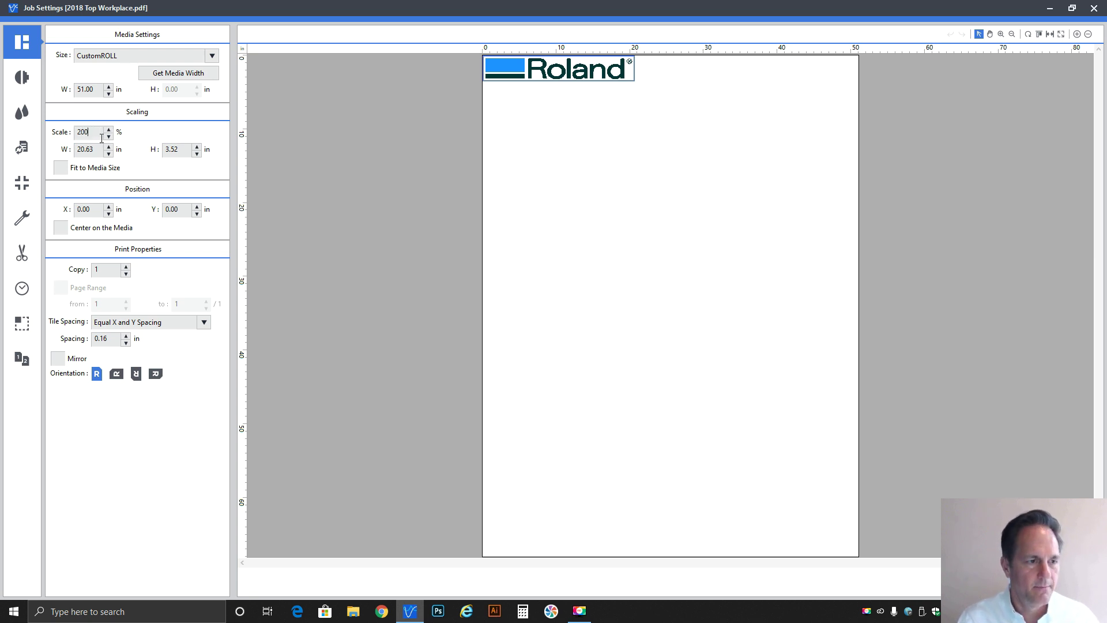
{"action": "left_click", "coordinate": [97, 149]}
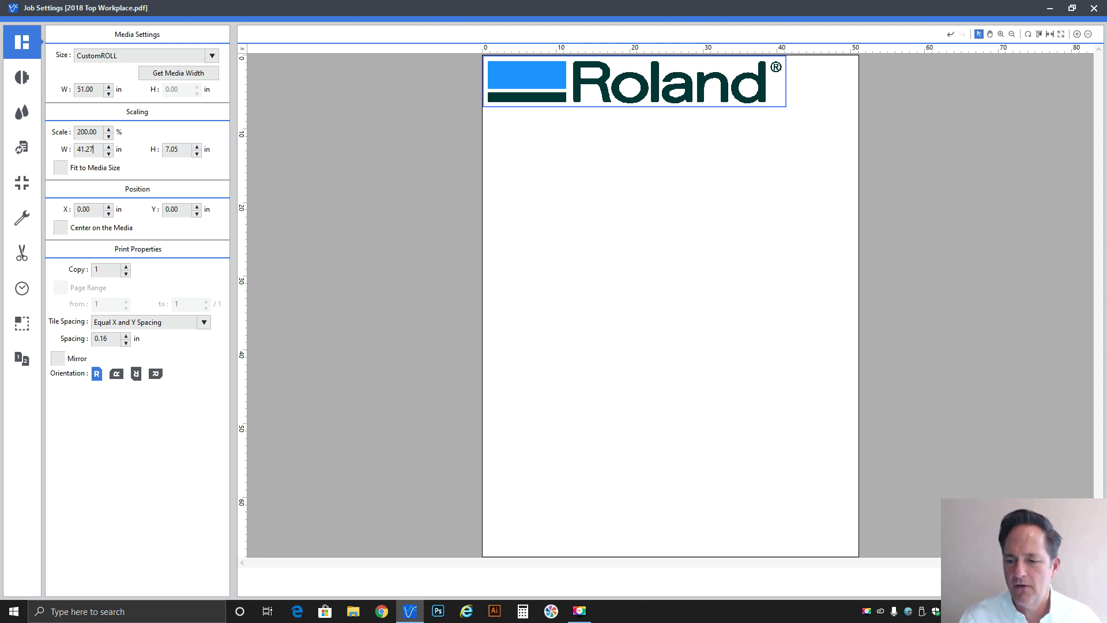
{"action": "key", "text": "Return"}
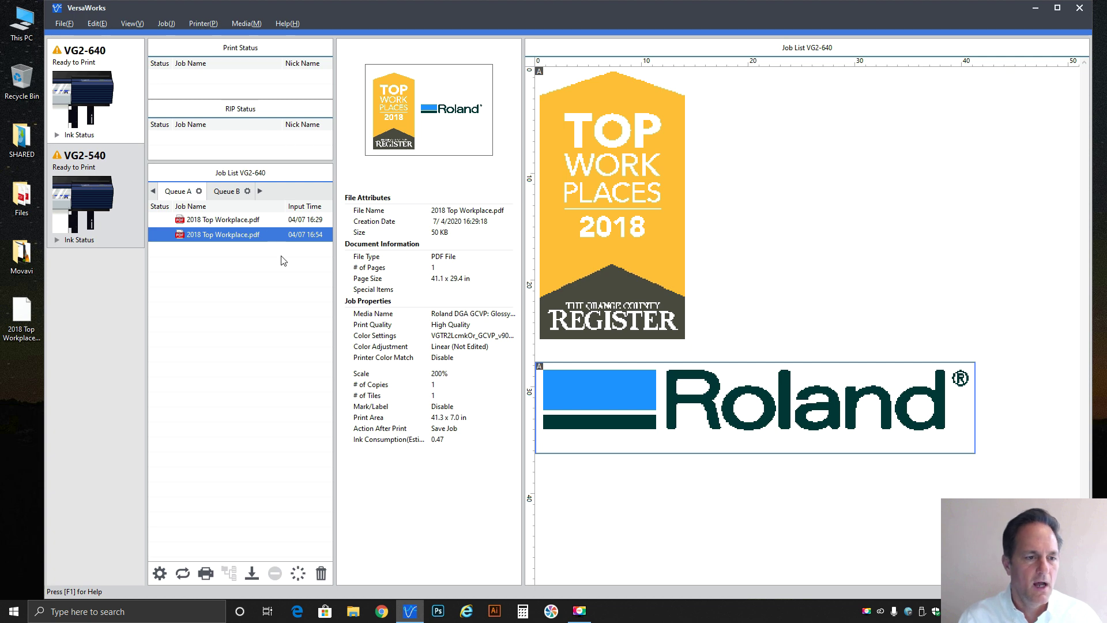
{"action": "left_click_drag", "start_coordinate": [270, 260], "coordinate": [245, 244]}
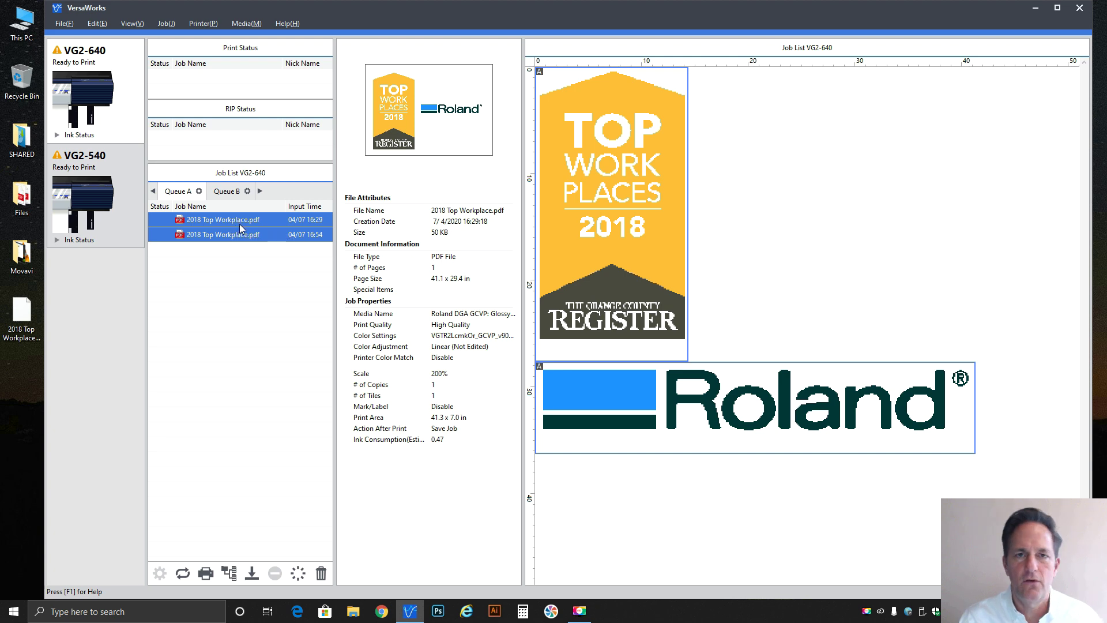
- Nest the badge and the 200% logo jobs into one 41.3 x 21.5 in job
{"action": "left_click", "coordinate": [230, 573]}
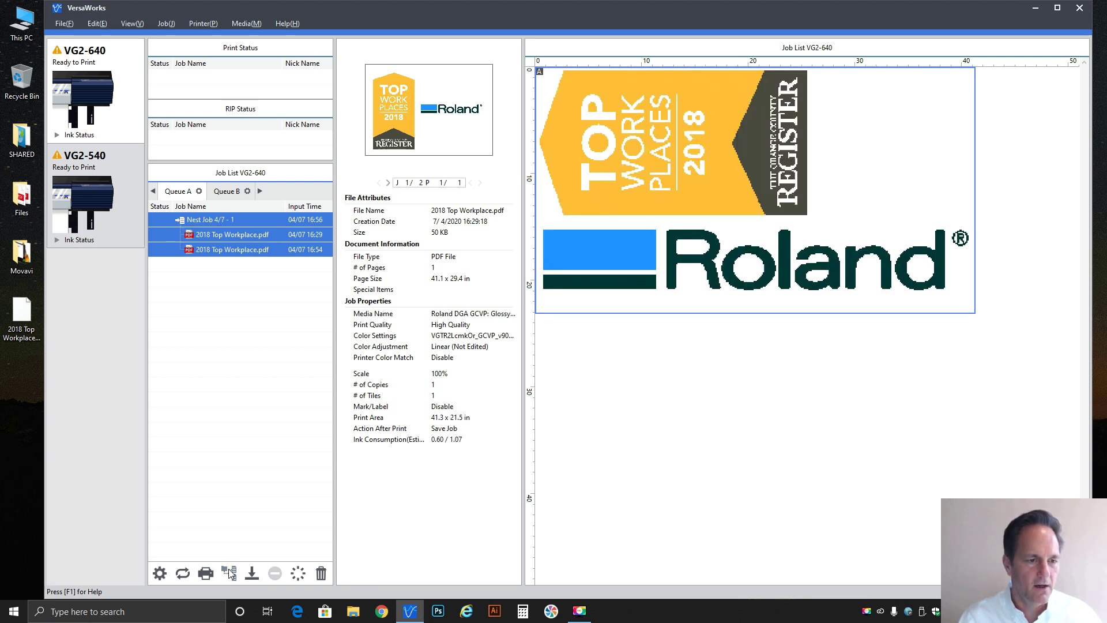